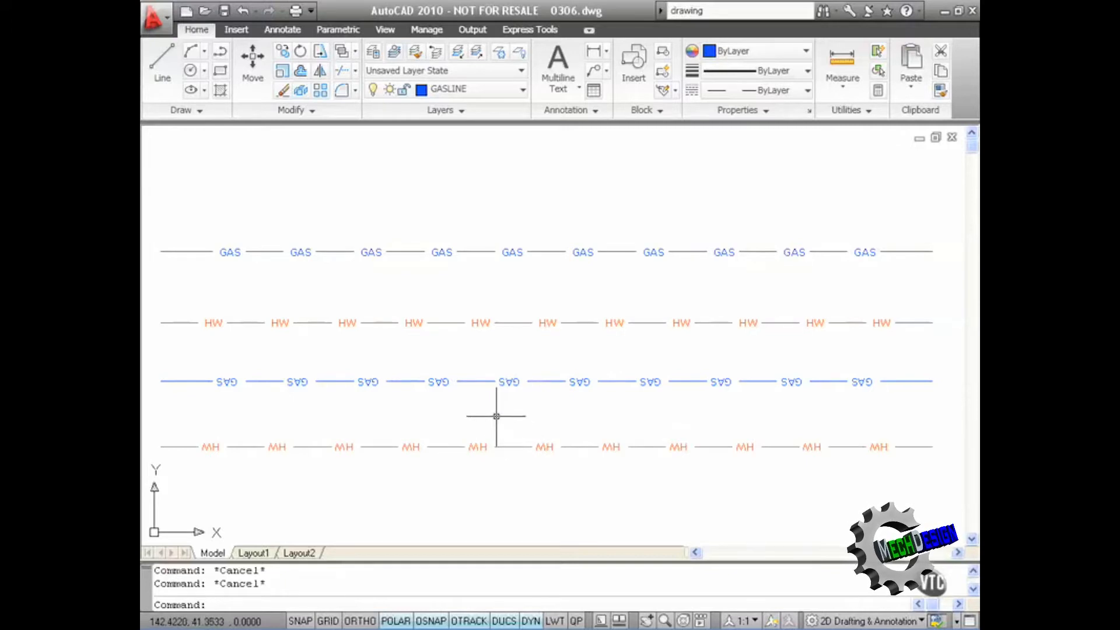
# - Reverse the direction of the straight GAS polyline whose linetype text is upside down
pyautogui.doubleClick(474, 382)
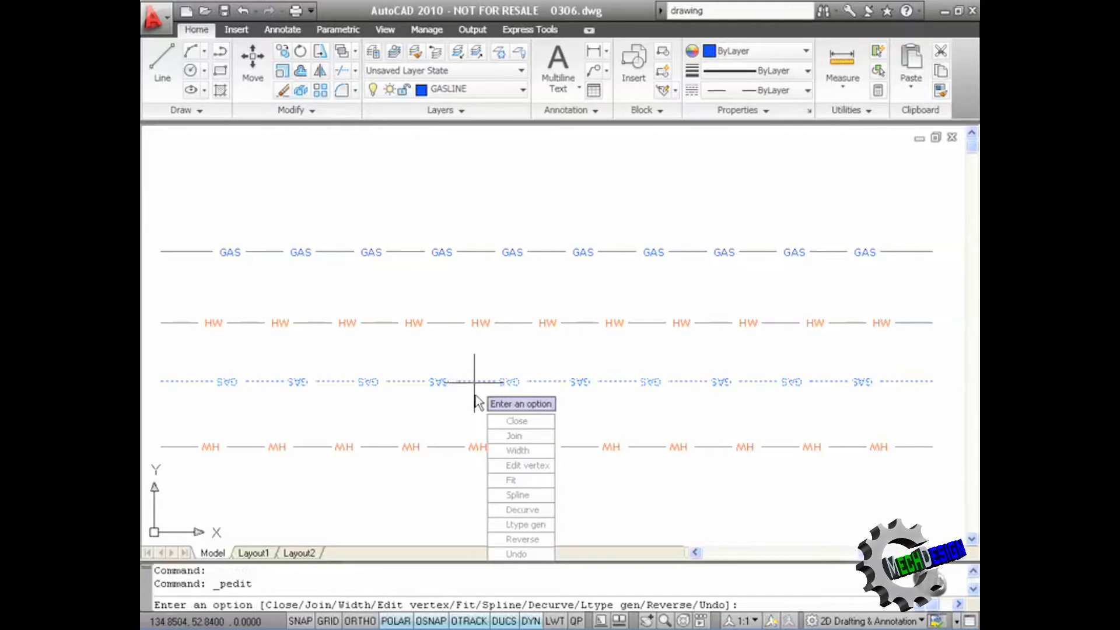
pyautogui.click(522, 539)
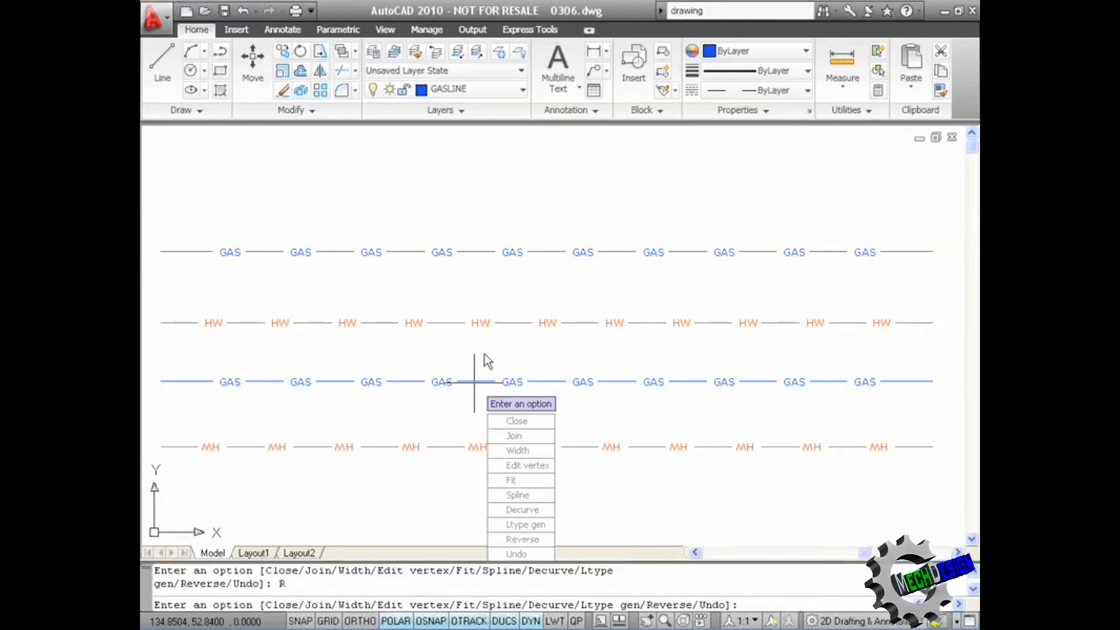
pyautogui.press('Return')
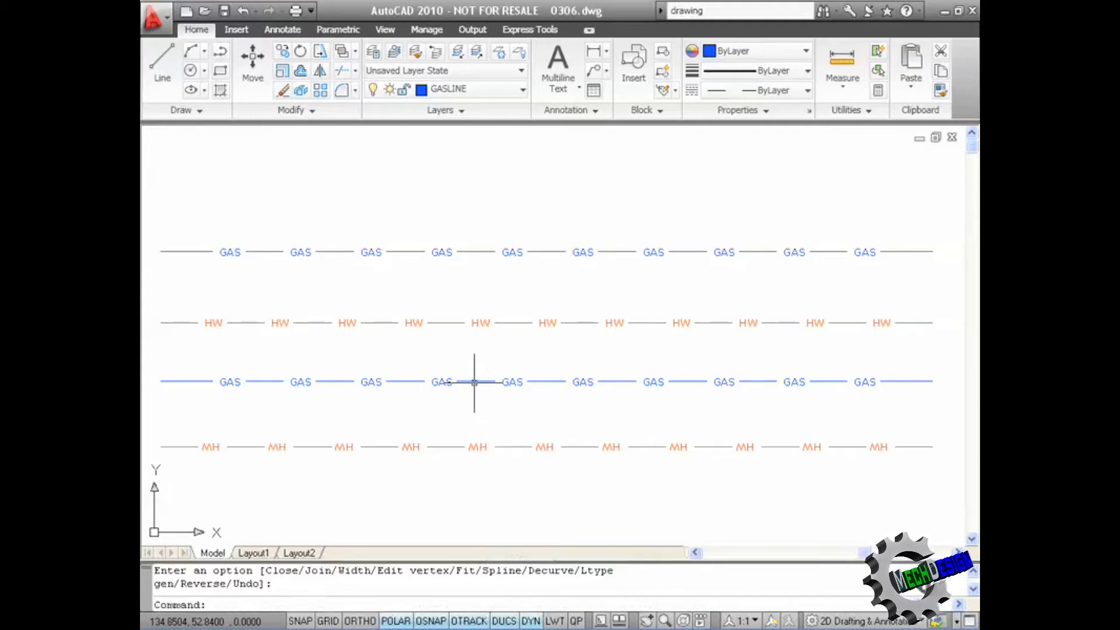
# - Reverse the direction of the lowest straight HW polyline, whose linetype text is upside down
pyautogui.click(505, 447)
pyautogui.doubleClick(506, 446)
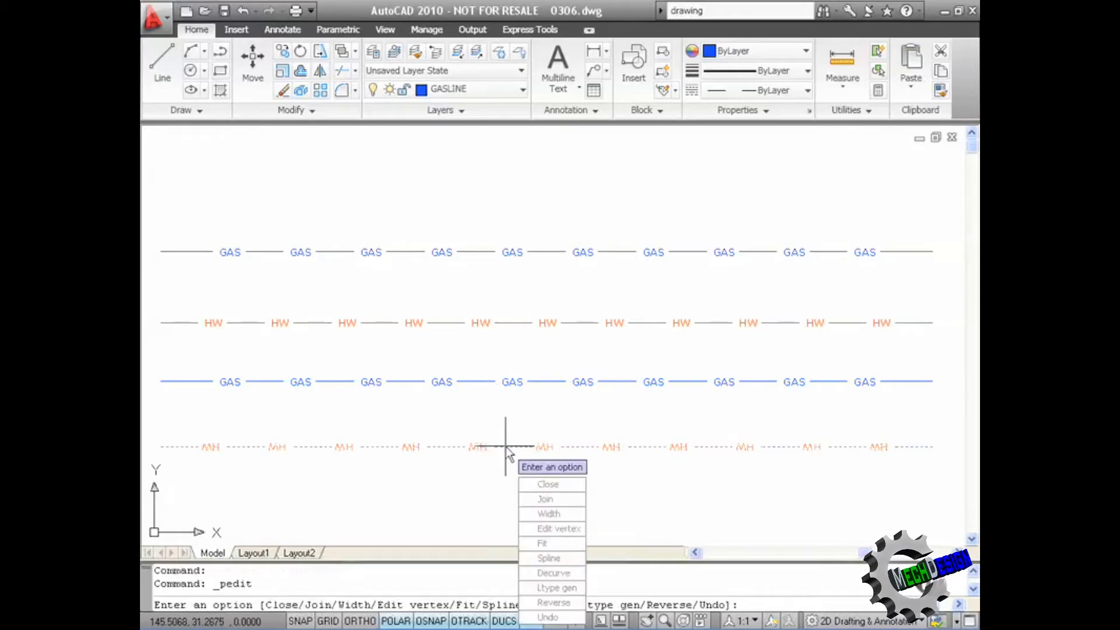
pyautogui.click(543, 604)
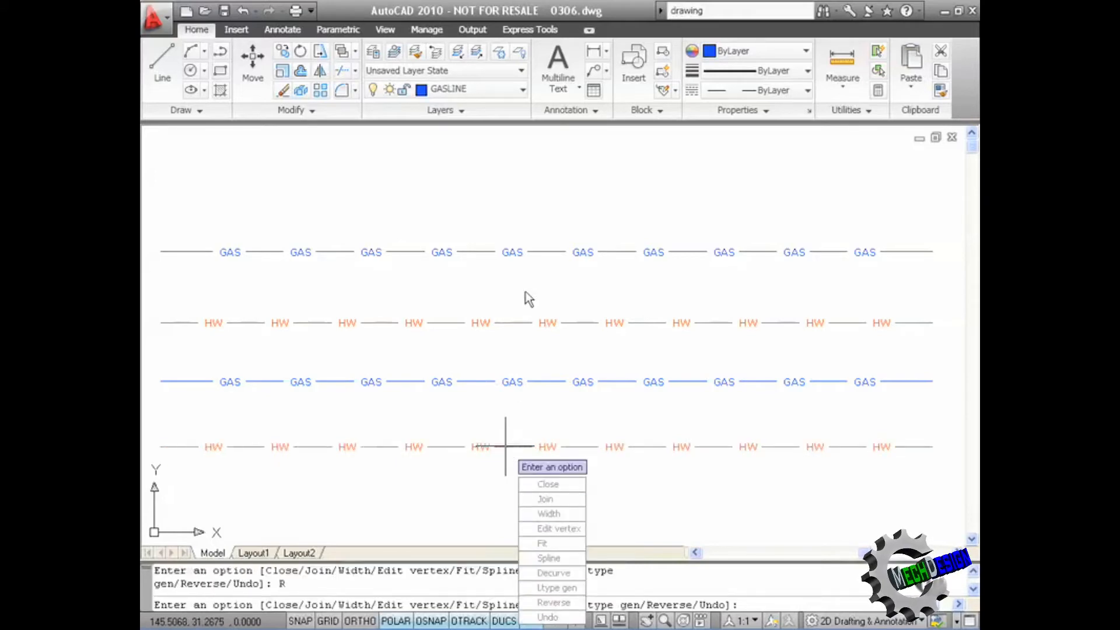
pyautogui.press('Return')
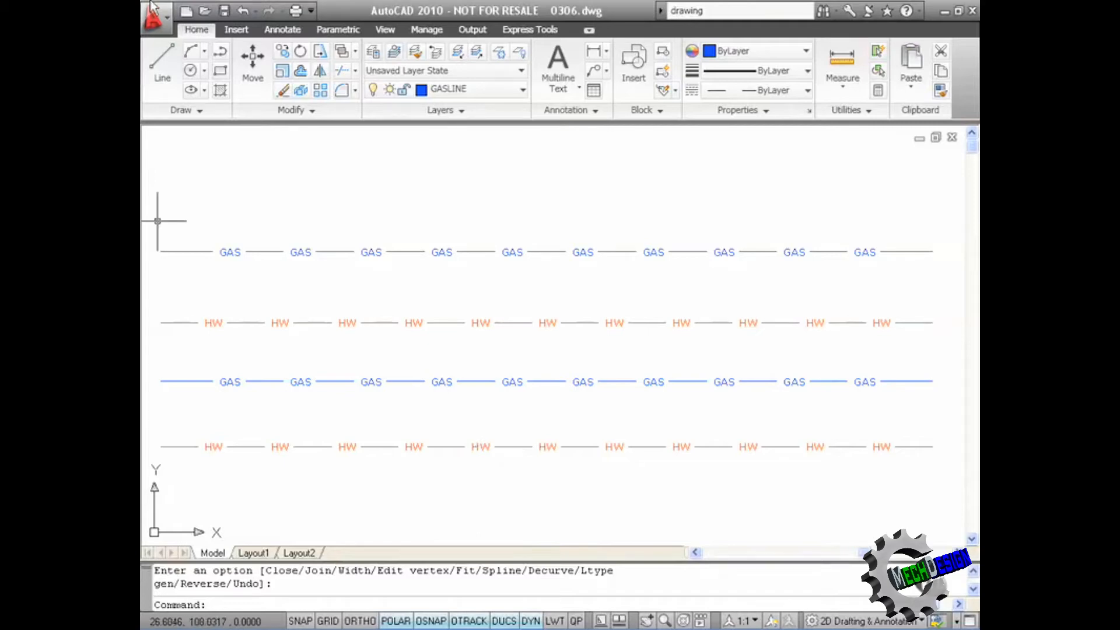
# - Reverse the direction of the wavy HW spline that has upside-down linetype text
pyautogui.moveTo(542, 383); pyautogui.dragTo(567, 80, button='middle')
pyautogui.moveTo(563, 333)
pyautogui.mouseDown(button='middle')
pyautogui.moveTo(605, 193)
pyautogui.moveTo(590, 187)
pyautogui.mouseUp(button='middle')
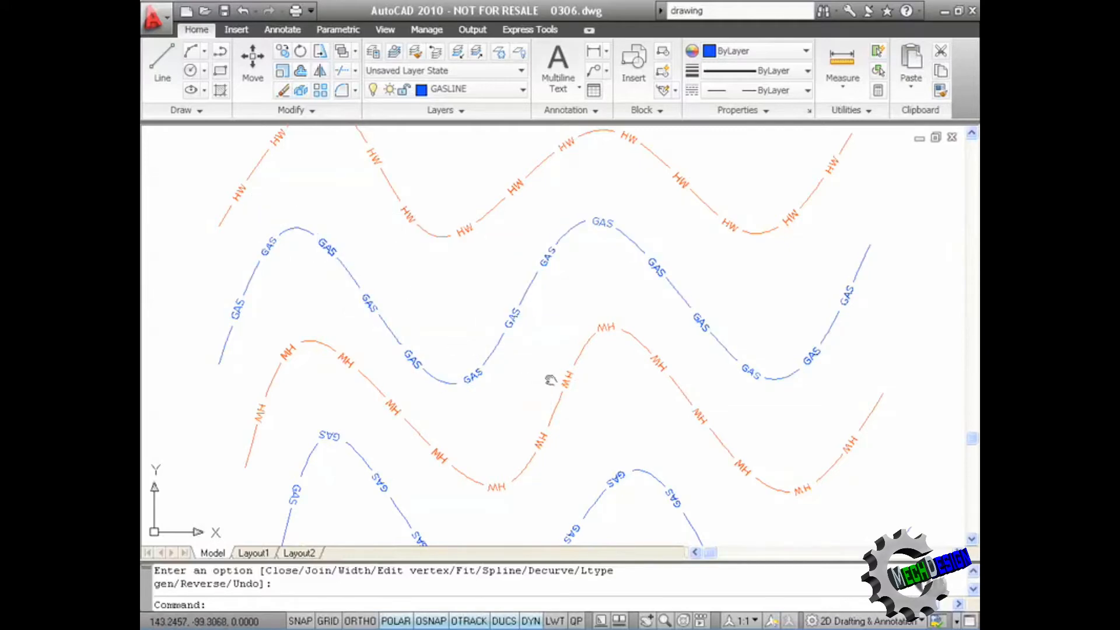
pyautogui.moveTo(548, 378)
pyautogui.mouseDown(button='middle')
pyautogui.moveTo(548, 270)
pyautogui.moveTo(517, 236)
pyautogui.mouseUp(button='middle')
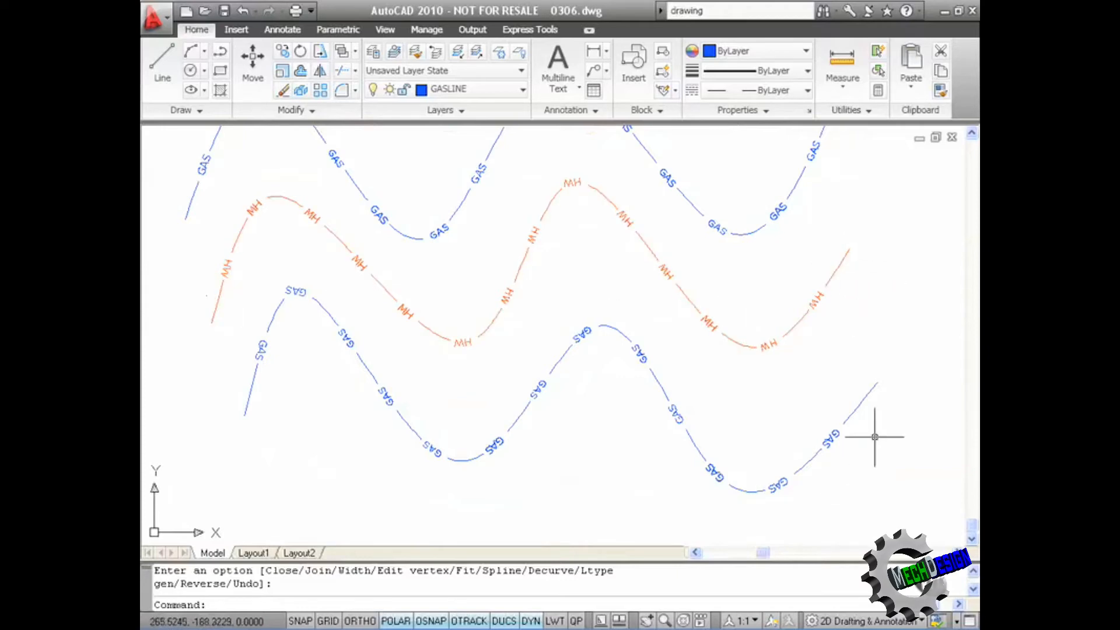
pyautogui.doubleClick(549, 206)
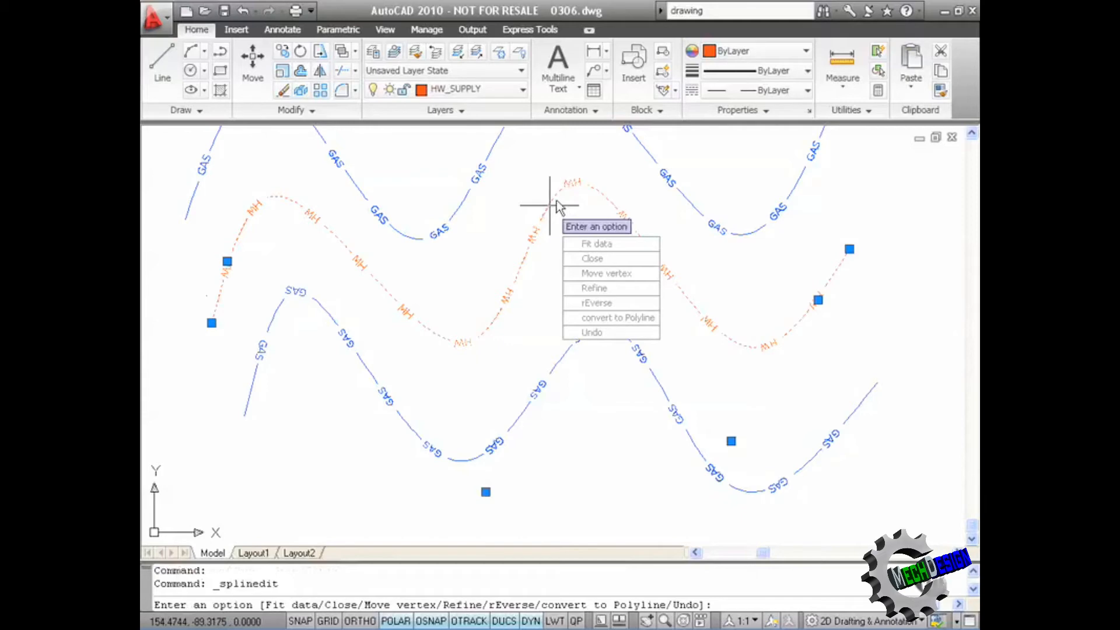
pyautogui.click(616, 303)
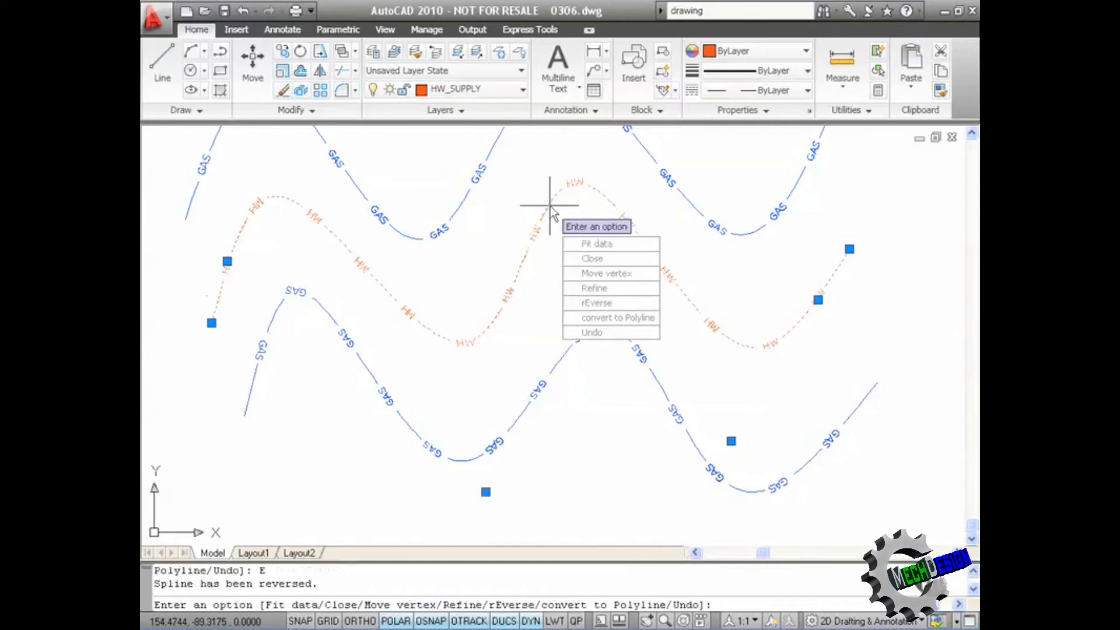
pyautogui.press('Return')
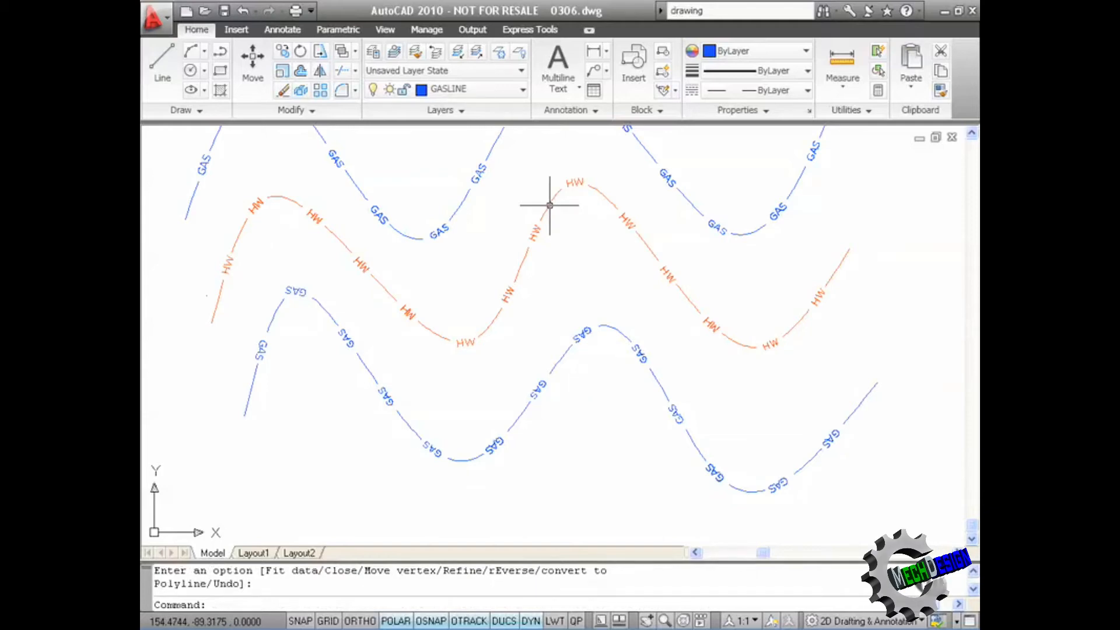
# - Reverse the direction of the lowest wavy GAS spline using the spline edit Reverse option
pyautogui.doubleClick(586, 331)
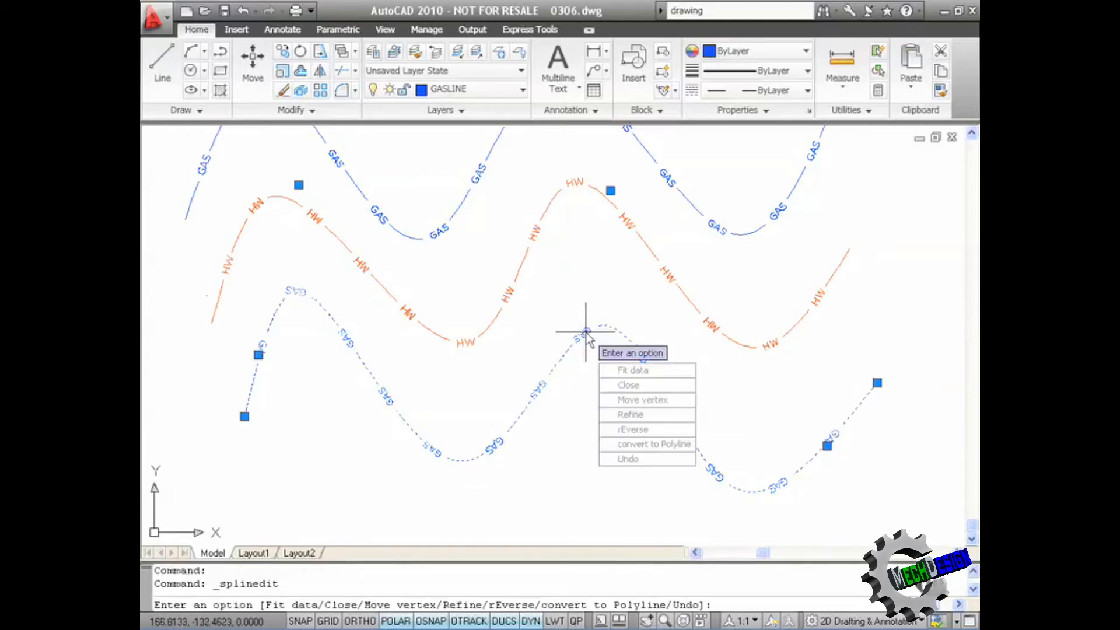
pyautogui.press('Down')
pyautogui.press('Down')
pyautogui.press('Down')
pyautogui.press('Down')
pyautogui.press('Down')
pyautogui.press('Return')
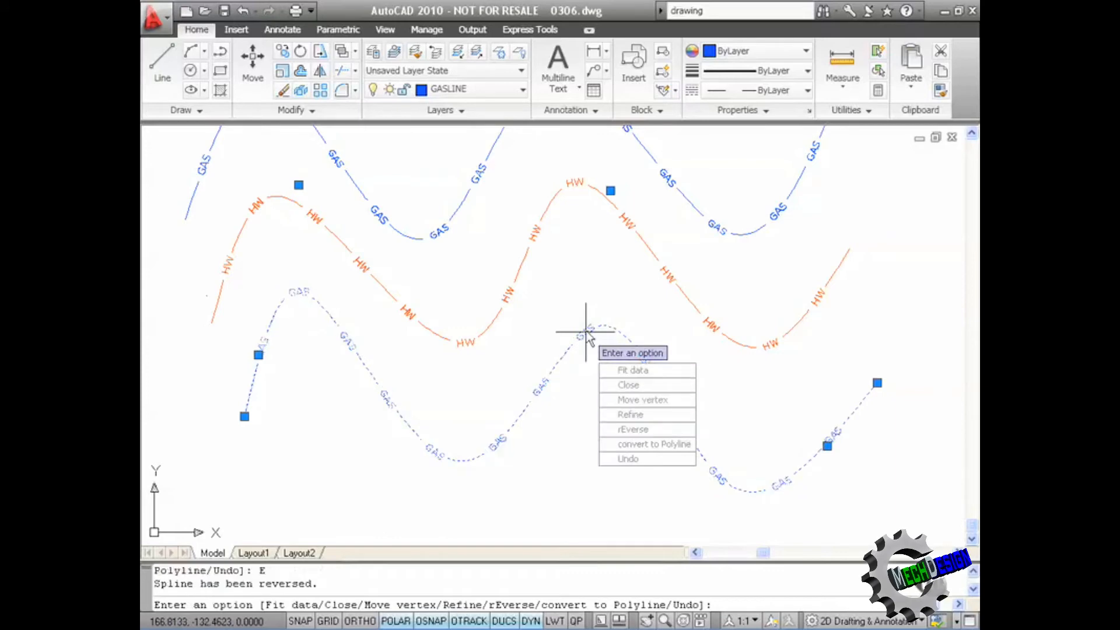
pyautogui.press('Return')
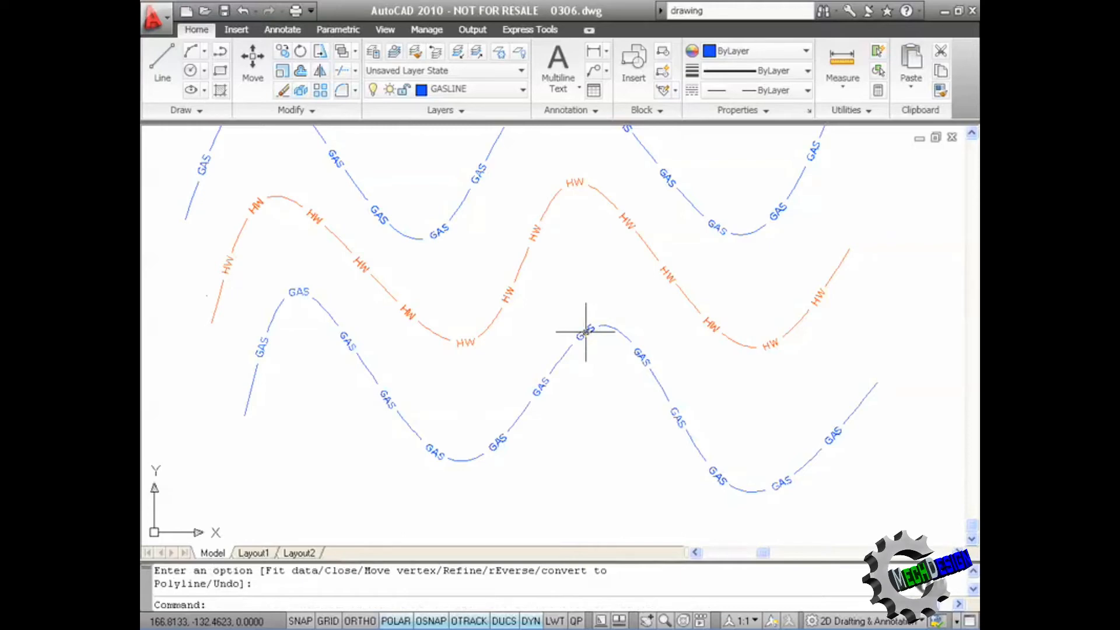
# - Review the properties of the lowest wavy GAS spline, including its data points and miscellaneous values, and deselect it
pyautogui.click(585, 332)
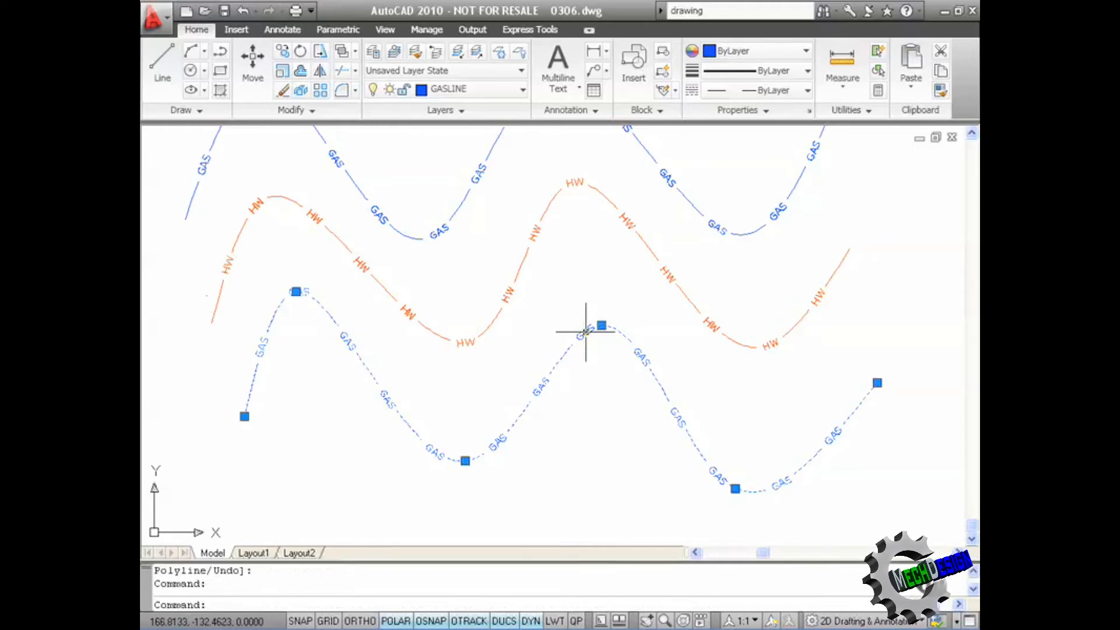
pyautogui.rightClick(586, 331)
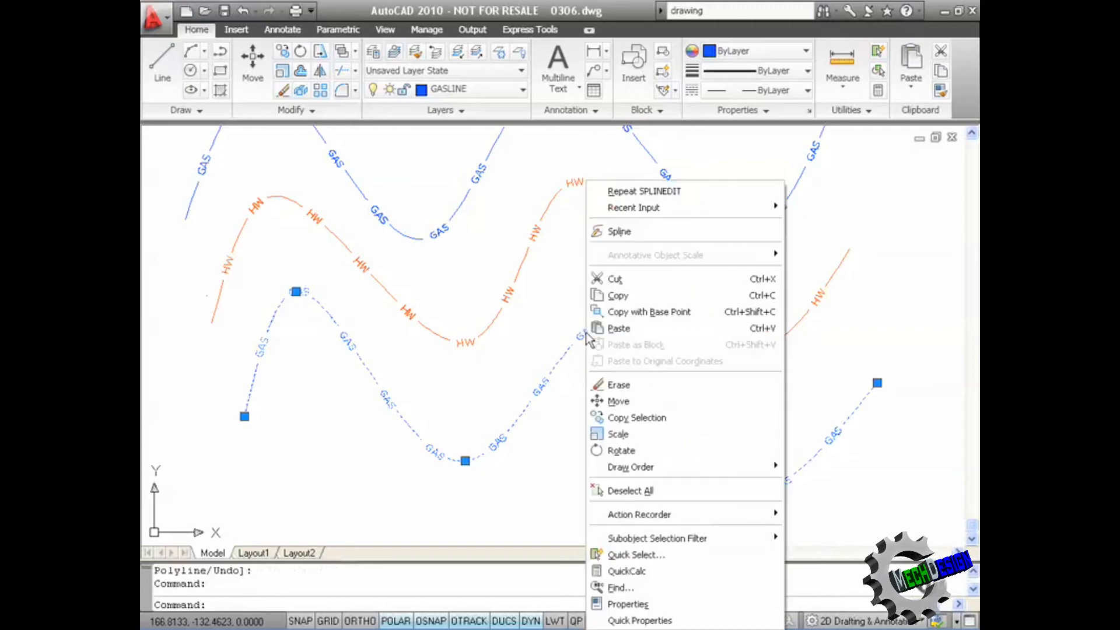
pyautogui.click(642, 605)
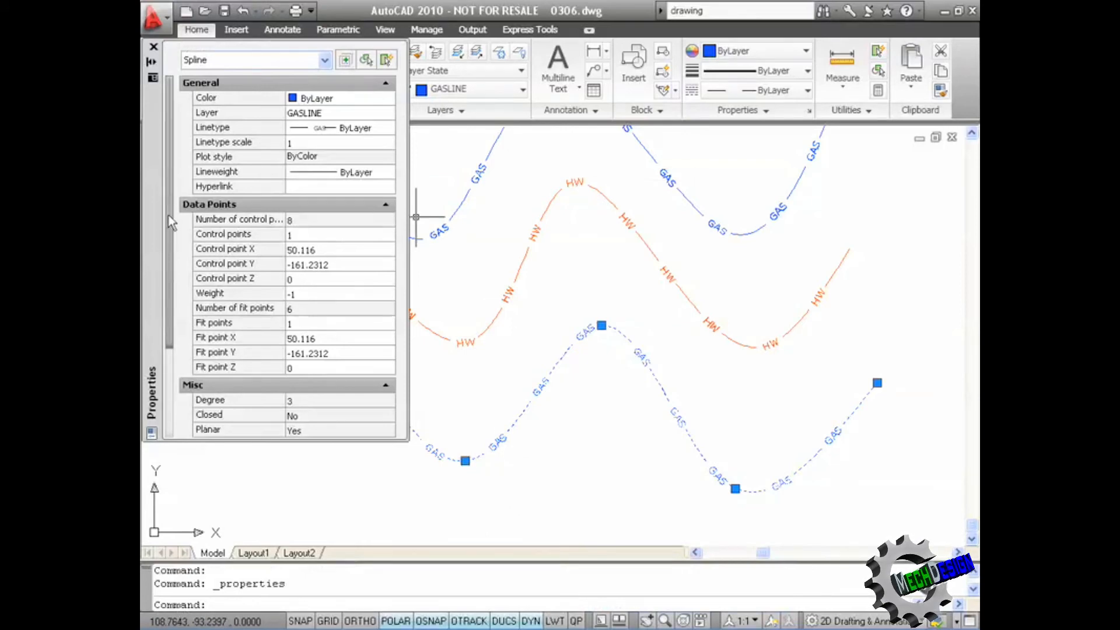
pyautogui.moveTo(169, 215); pyautogui.dragTo(167, 281)
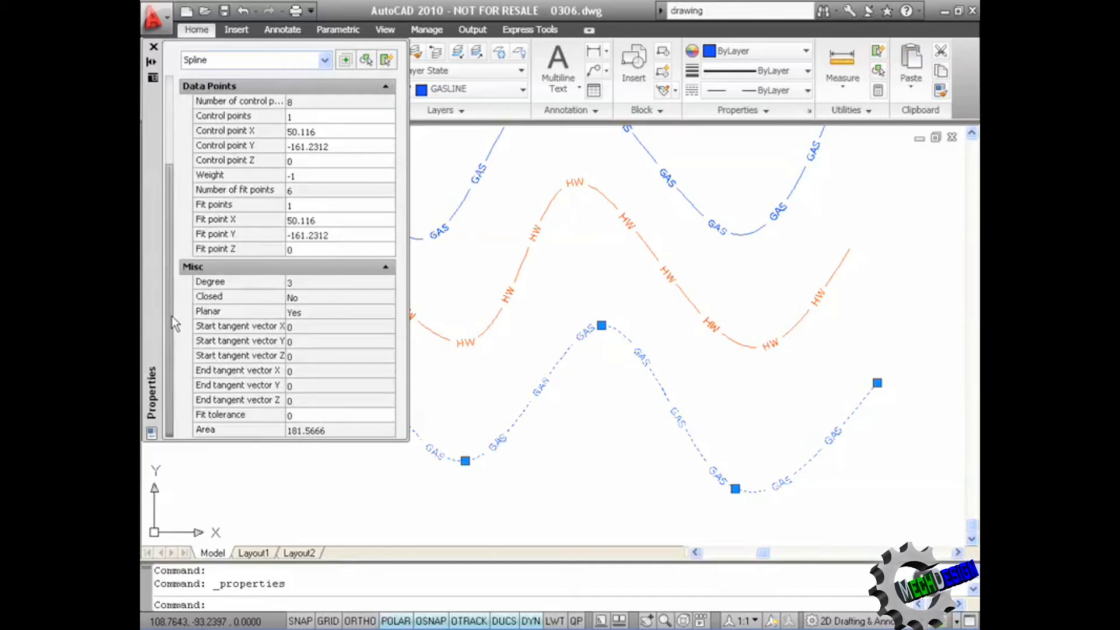
pyautogui.moveTo(169, 317); pyautogui.dragTo(165, 188)
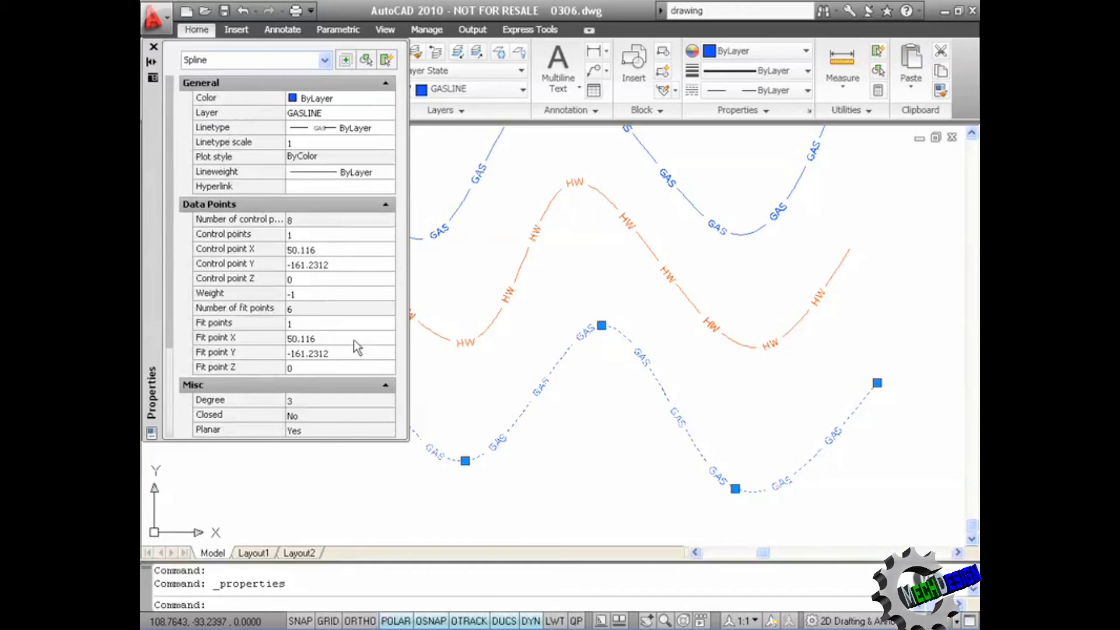
pyautogui.click(153, 48)
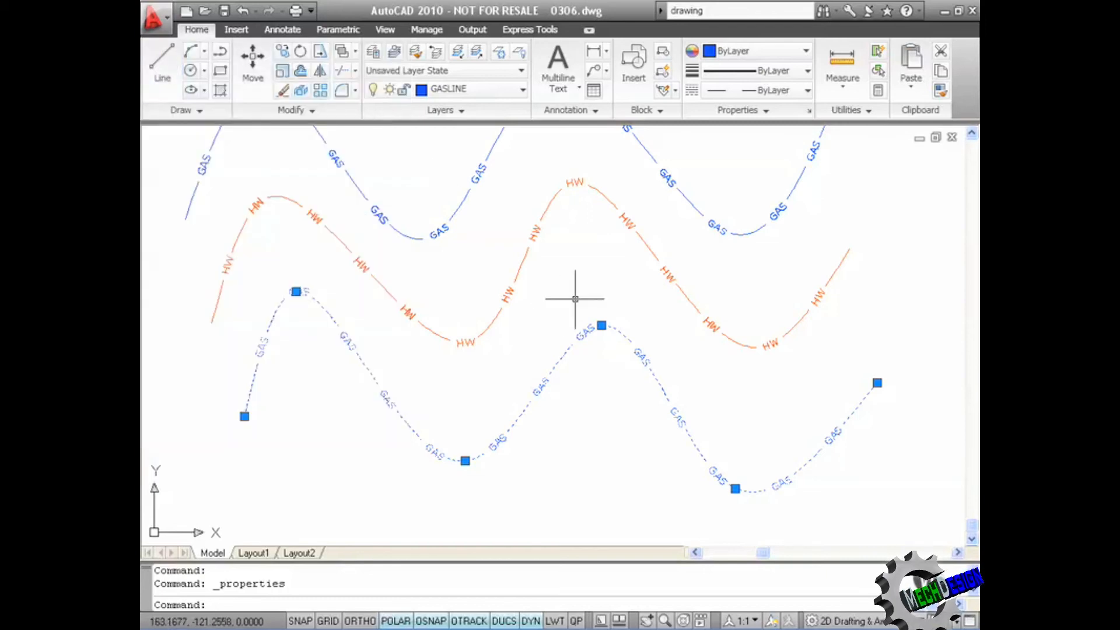
pyautogui.press('Escape')
pyautogui.press('Escape')
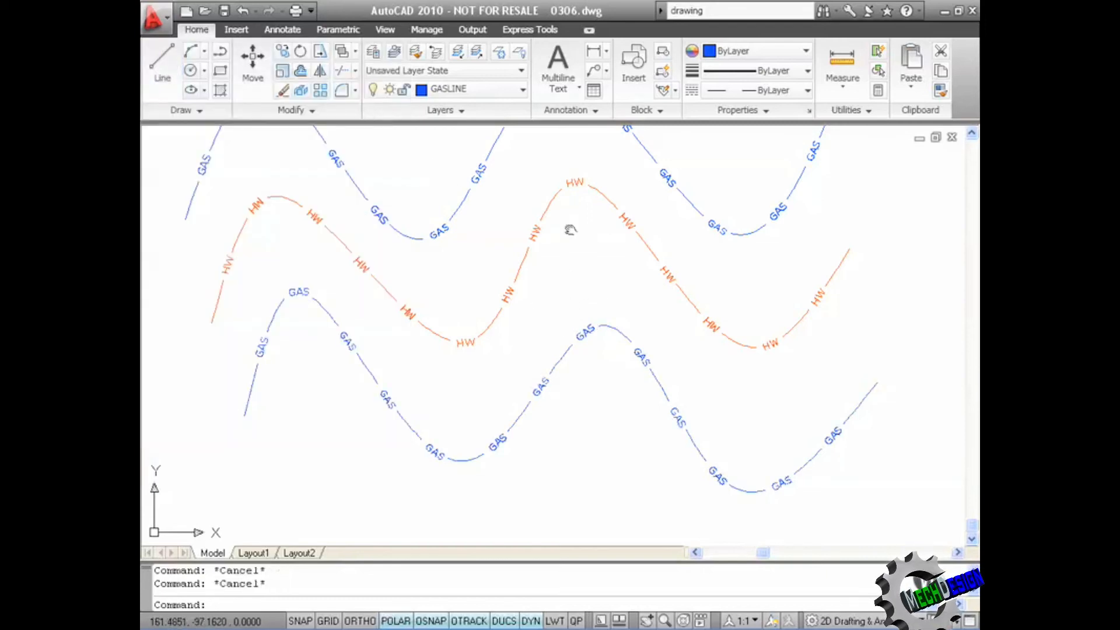
# - Review the properties of the lowest straight HW polyline, including its geometry and linetype generation, and deselect it
pyautogui.moveTo(570, 230); pyautogui.dragTo(566, 557, button='middle')
pyautogui.moveTo(555, 273); pyautogui.dragTo(552, 491, button='middle')
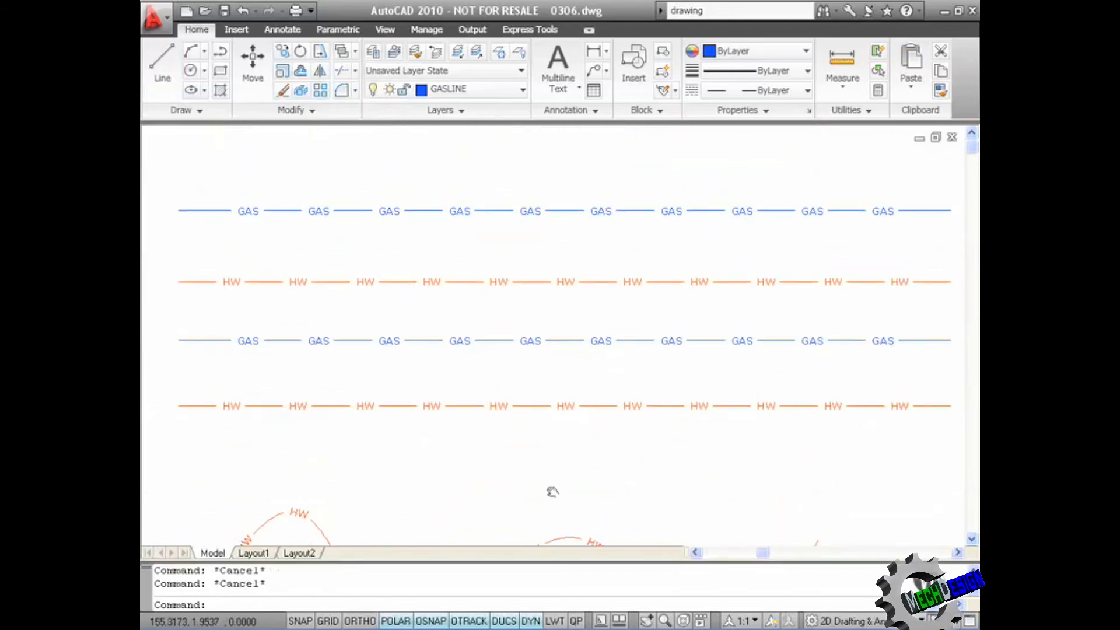
pyautogui.click(523, 405)
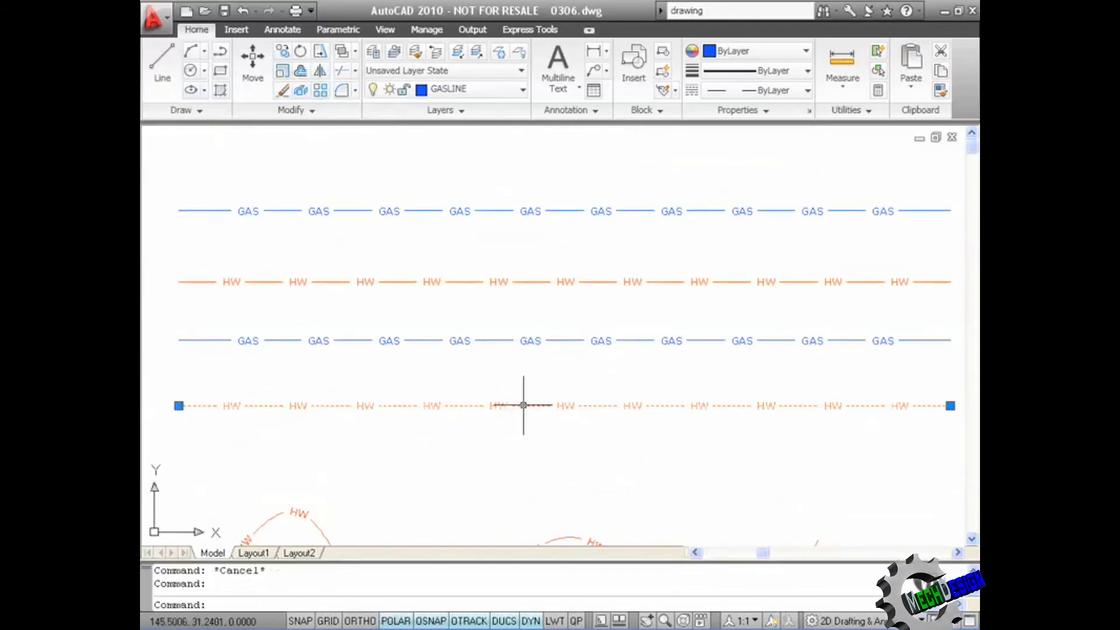
pyautogui.rightClick(523, 403)
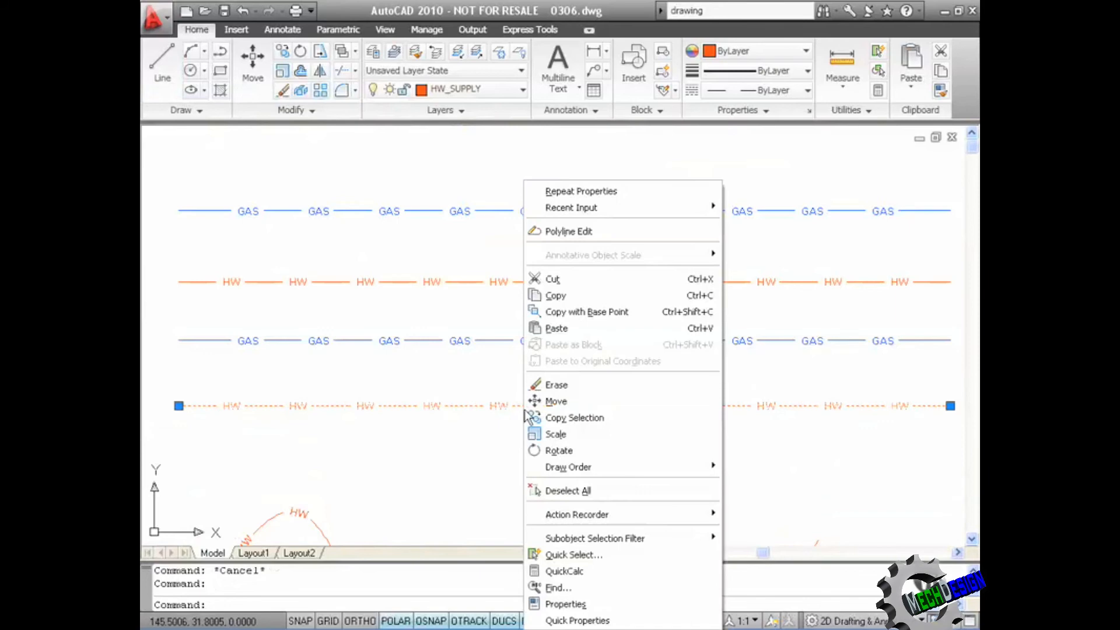
pyautogui.click(561, 601)
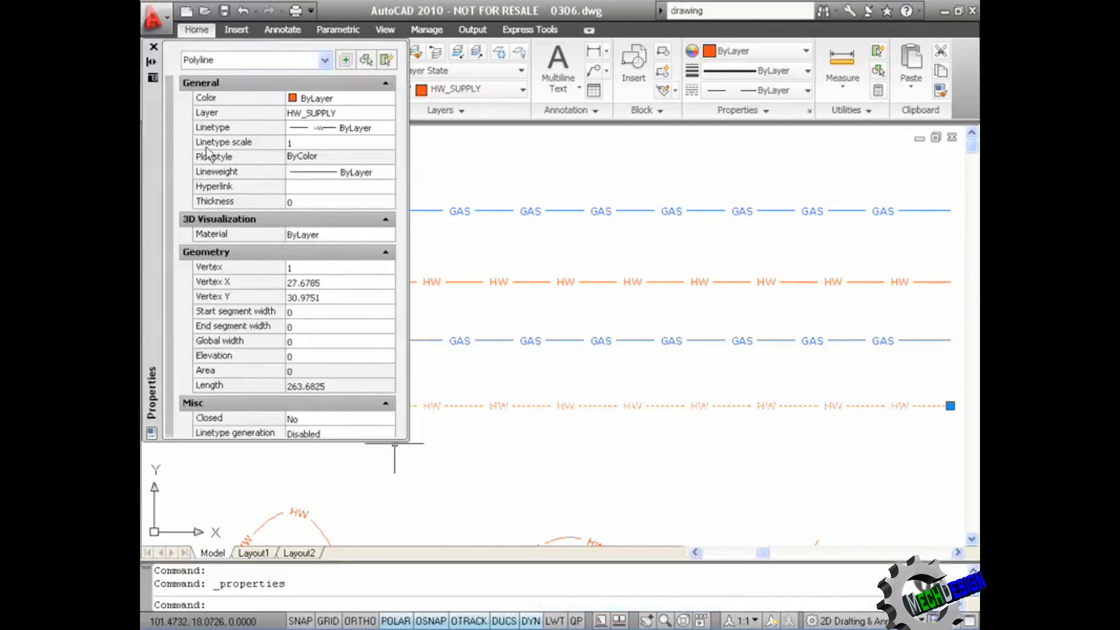
pyautogui.scroll(-1, 169, 222)
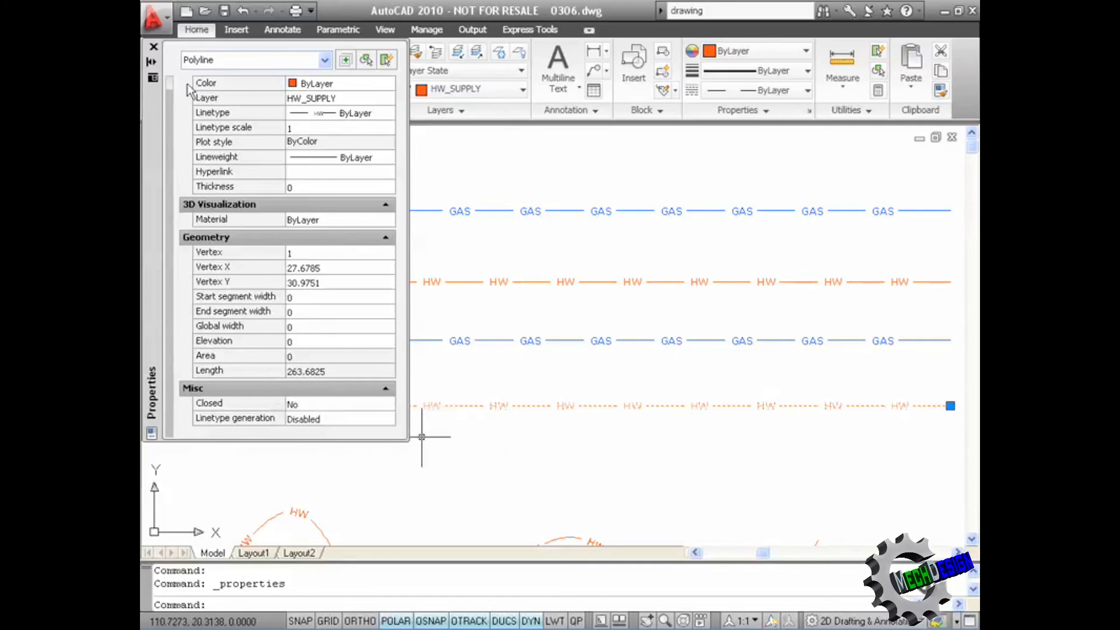
pyautogui.click(154, 47)
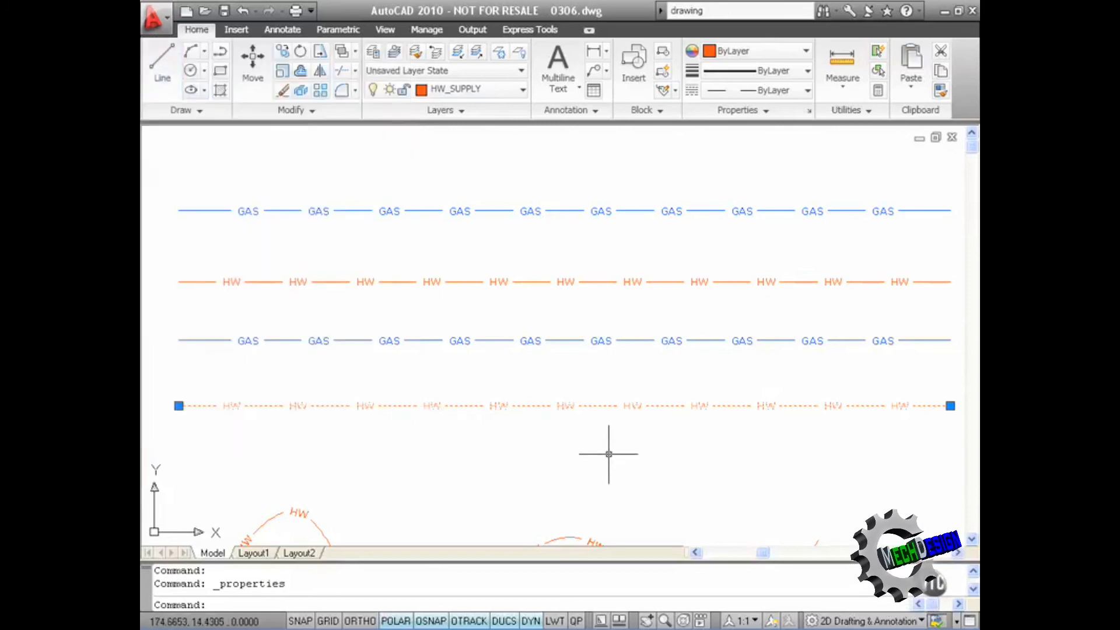
pyautogui.press('Escape')
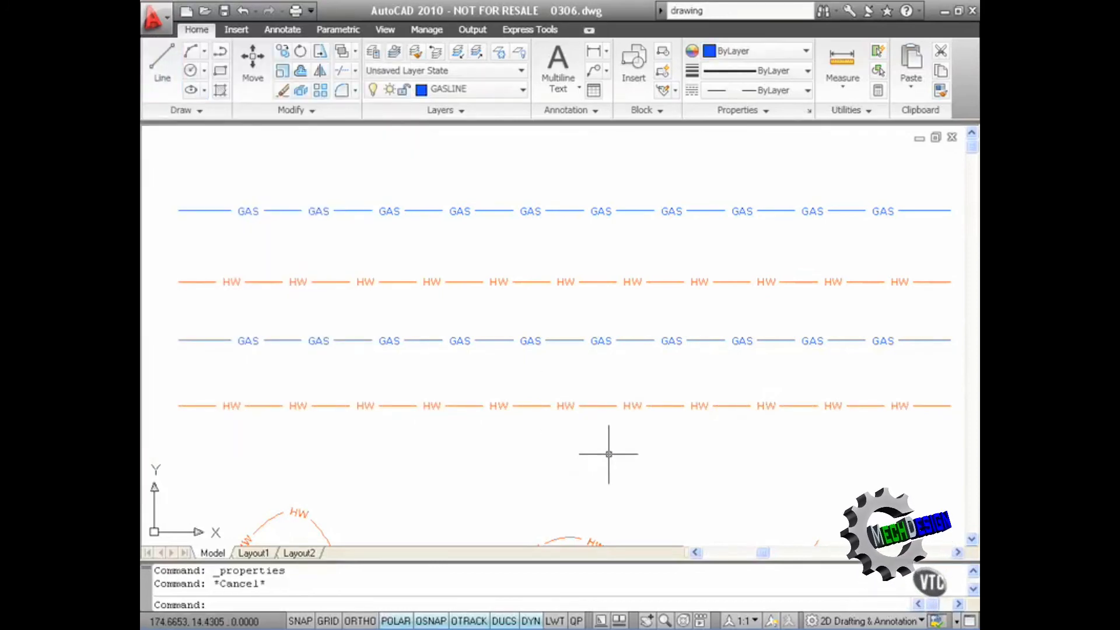